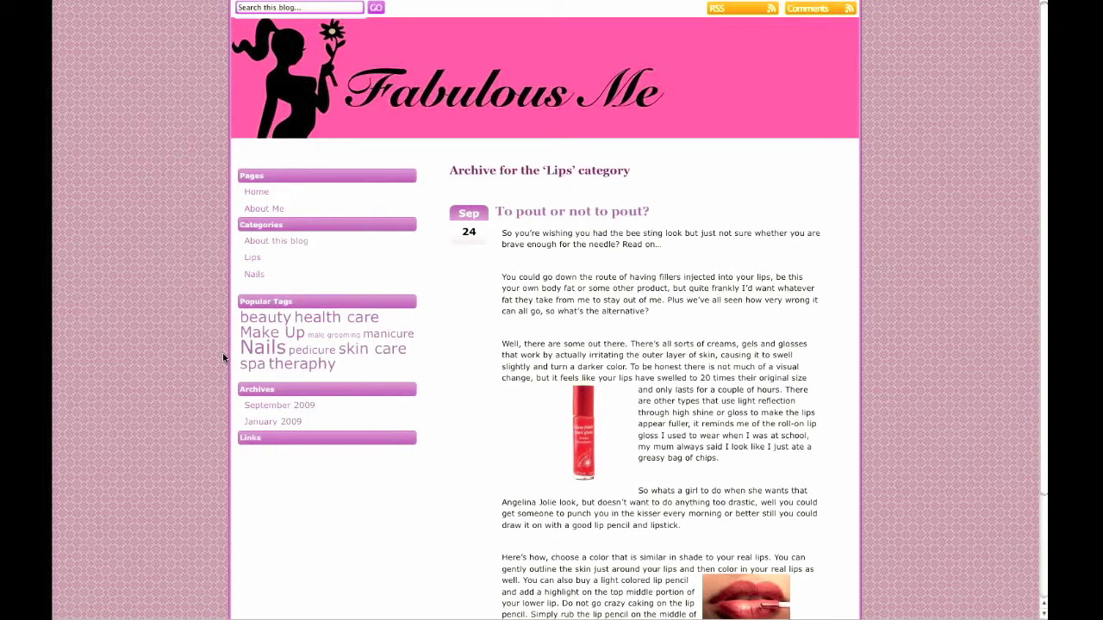
Scroll down the Fabulous Me blog's Lips category page
scroll(382, 444, down, 1)
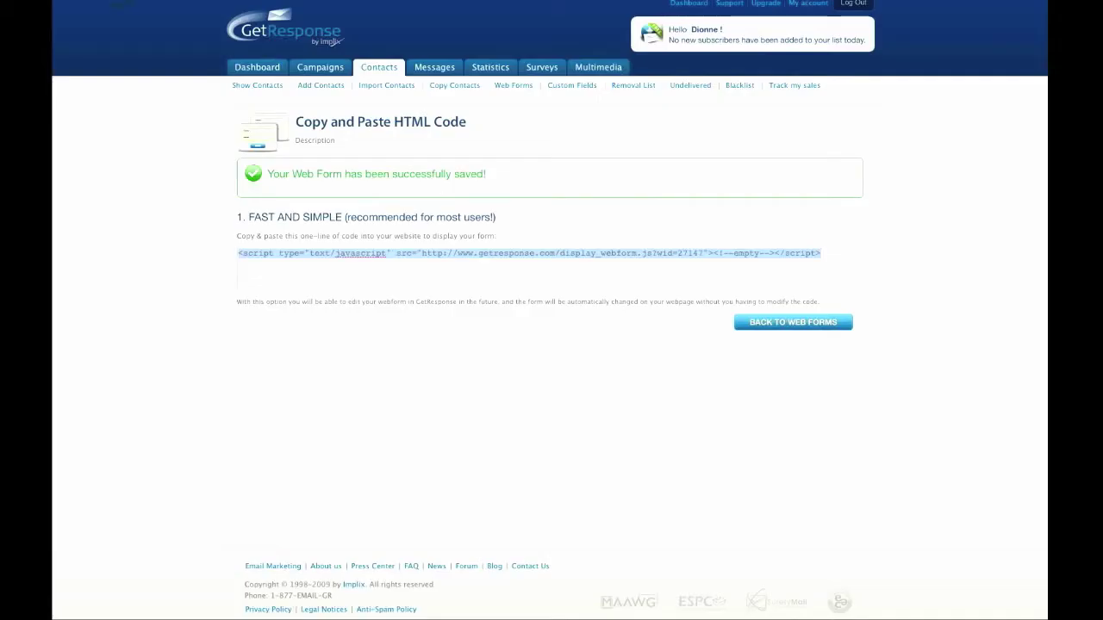
From the Dashboard, create an inline web form named 'Subcribe Form'
click(257, 70)
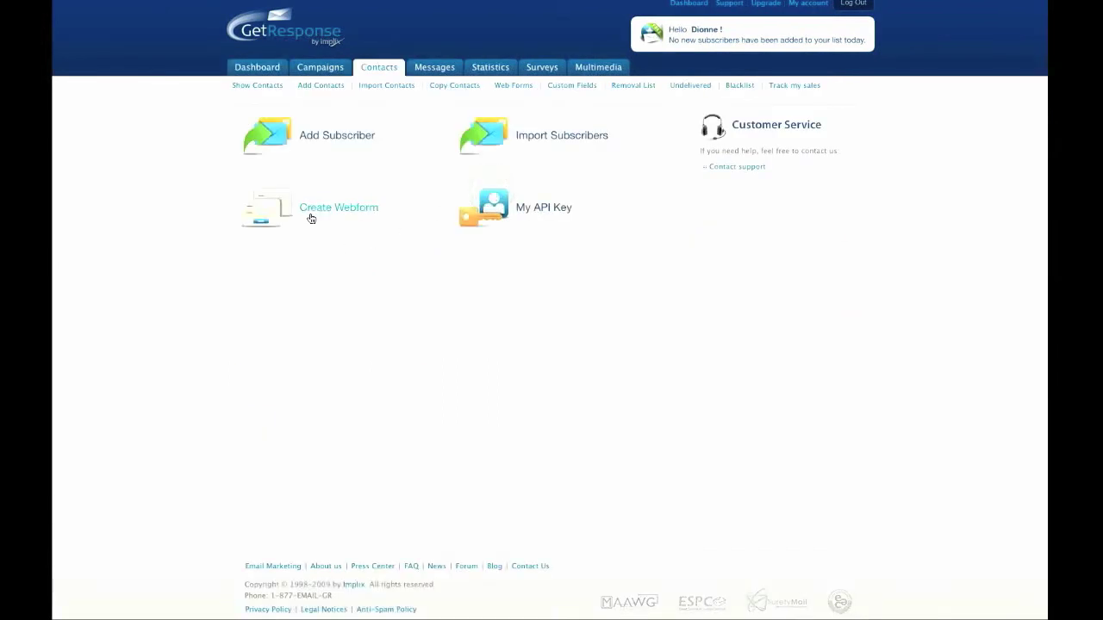
click(313, 215)
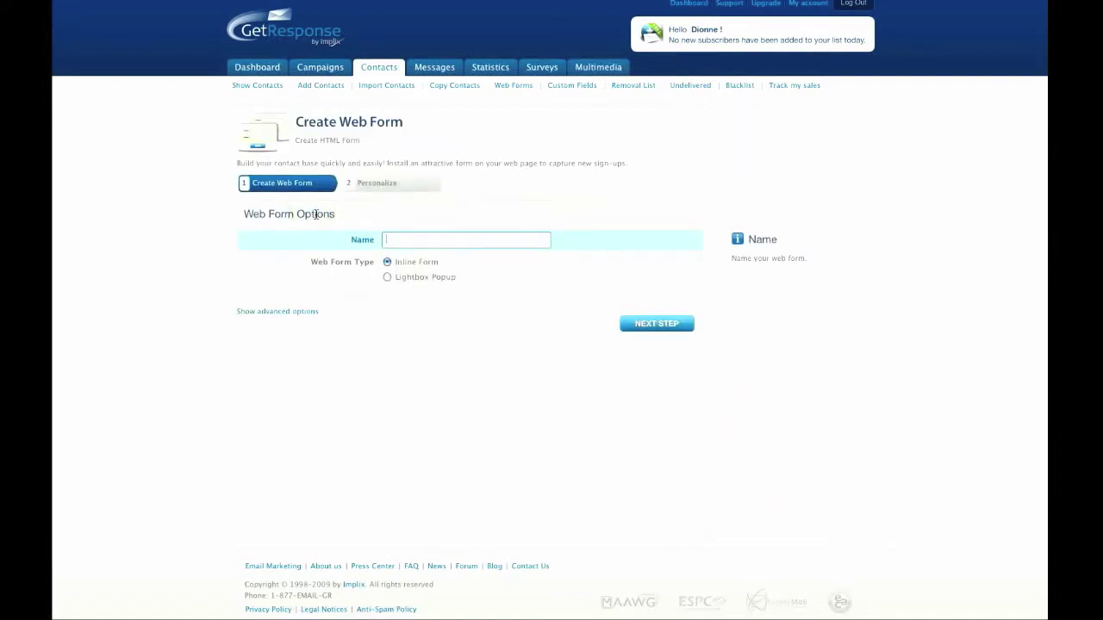
text(S)
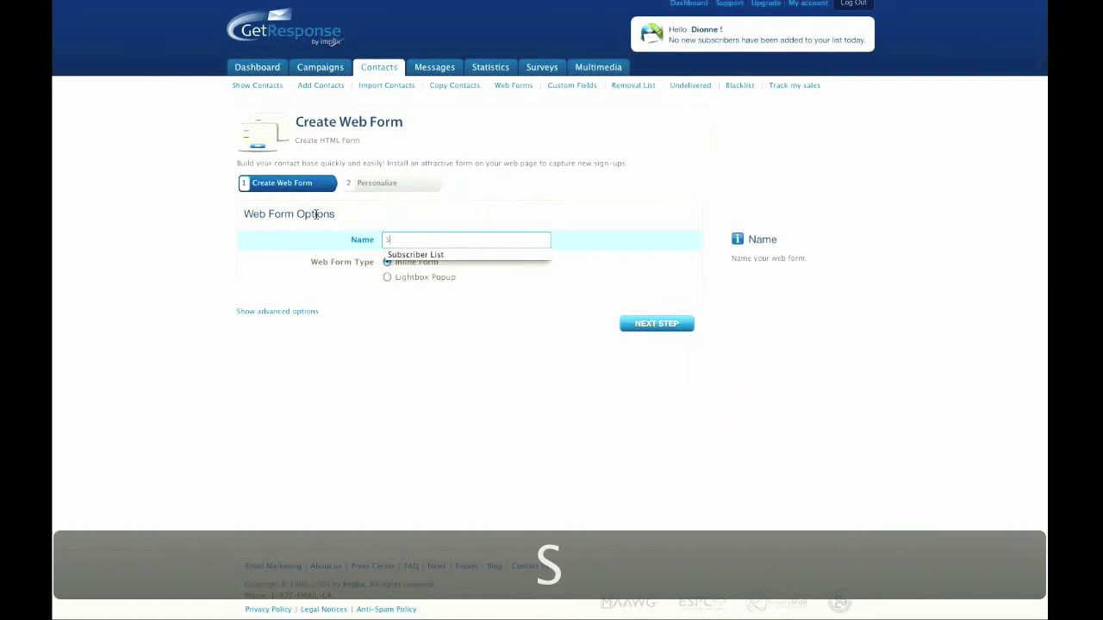
text(ubcribe)
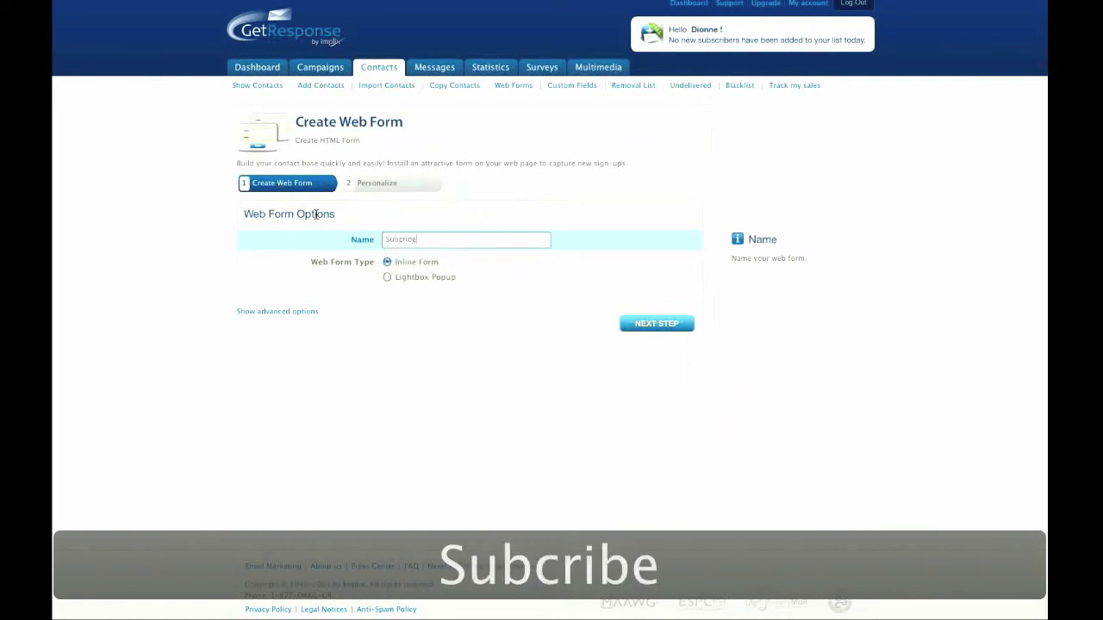
text( Form)
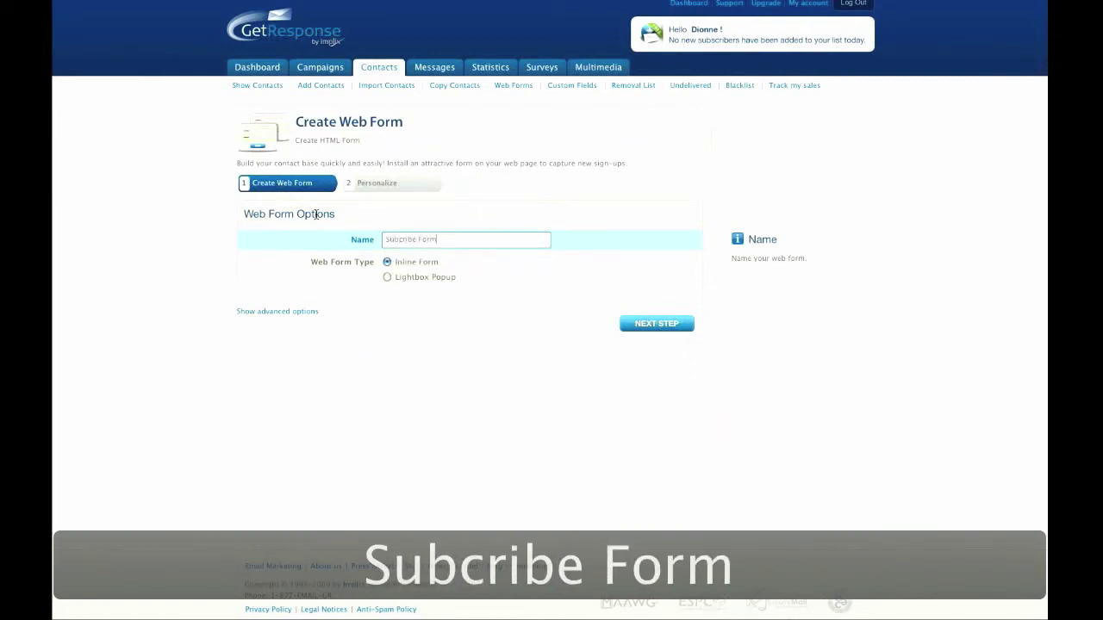
key(Tab)
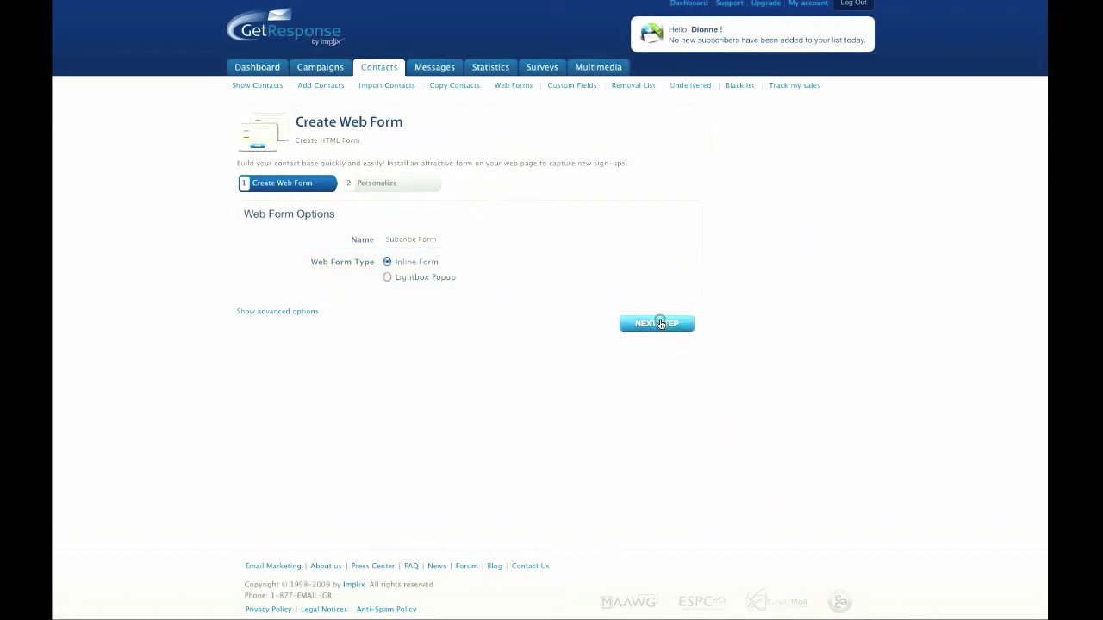
On the personalize step, apply the Brown Box template to the form
click(659, 323)
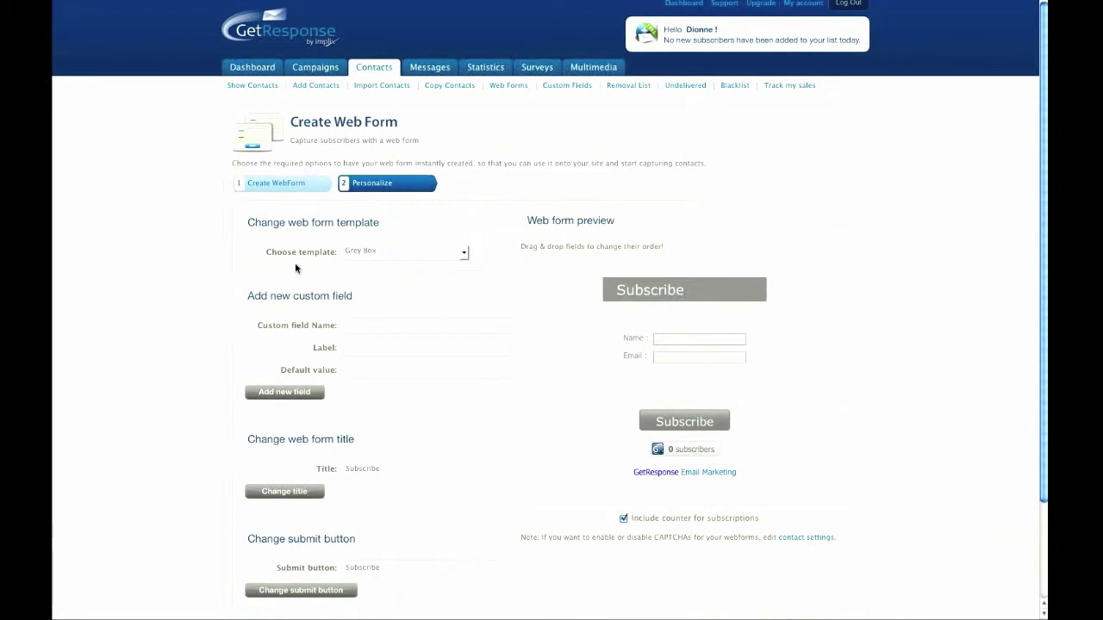
click(465, 254)
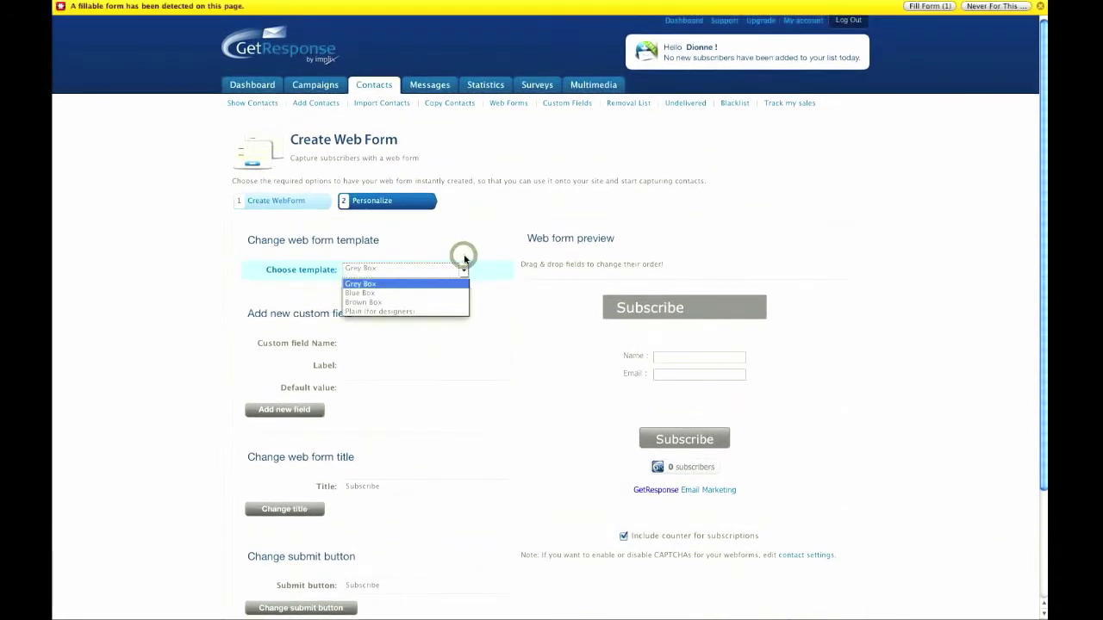
click(360, 302)
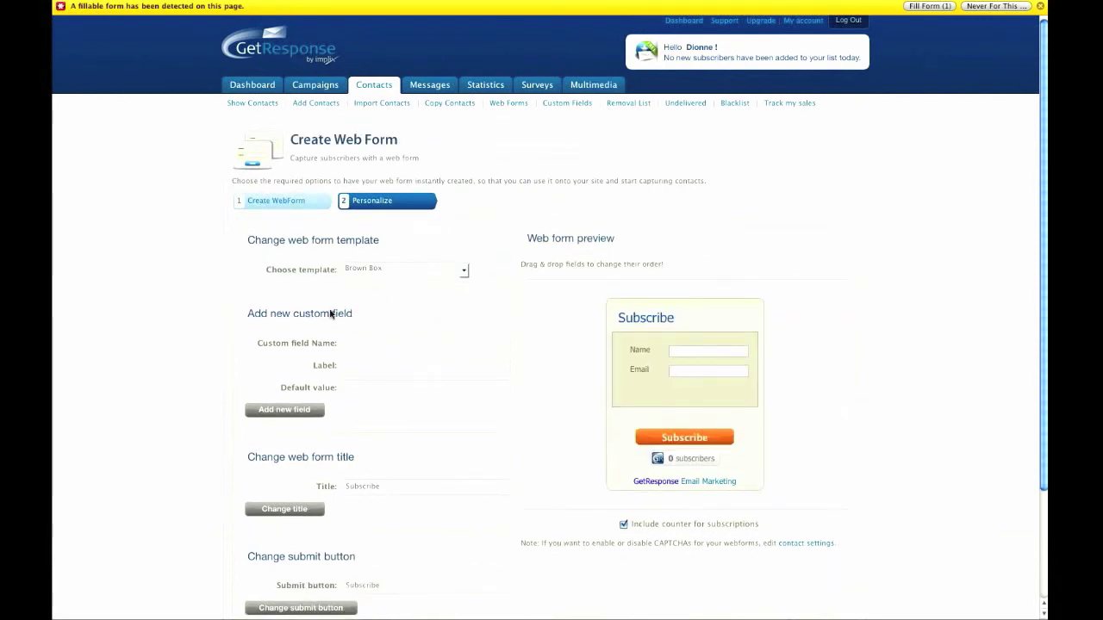
scroll(533, 328, down, 2)
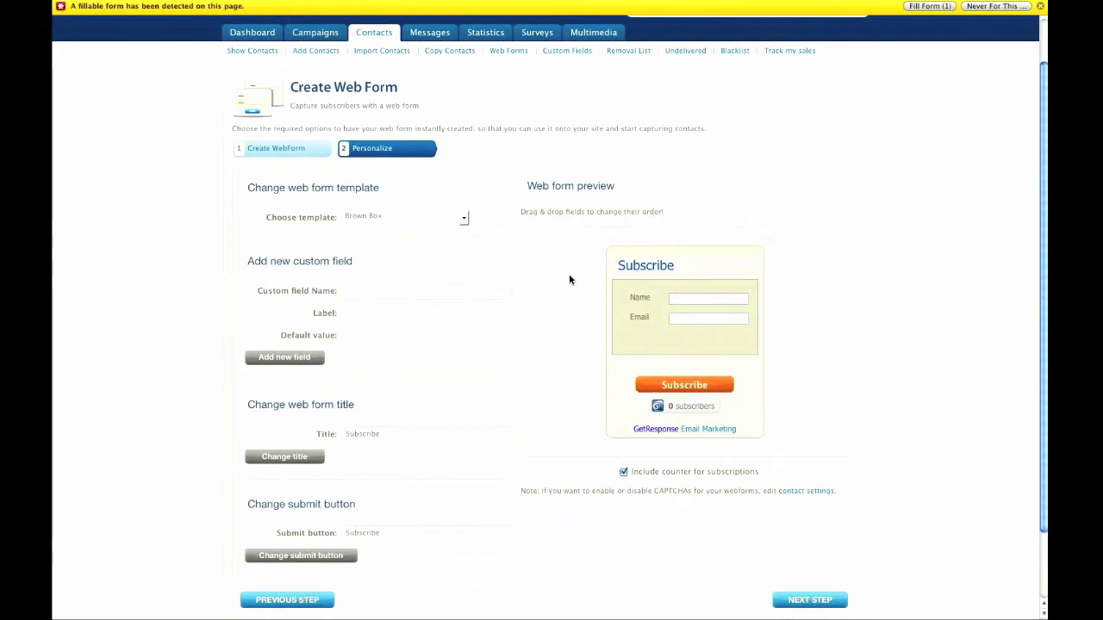
Change the form title to 'Subscribe and Get My "Nails Tips" News Letter'
click(395, 436)
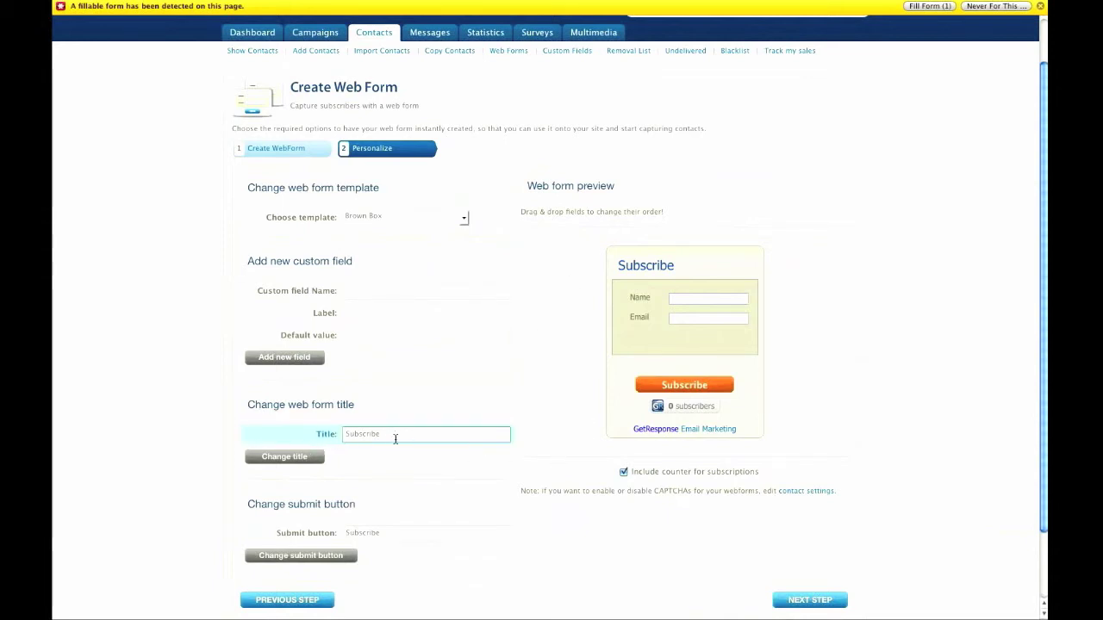
click(646, 338)
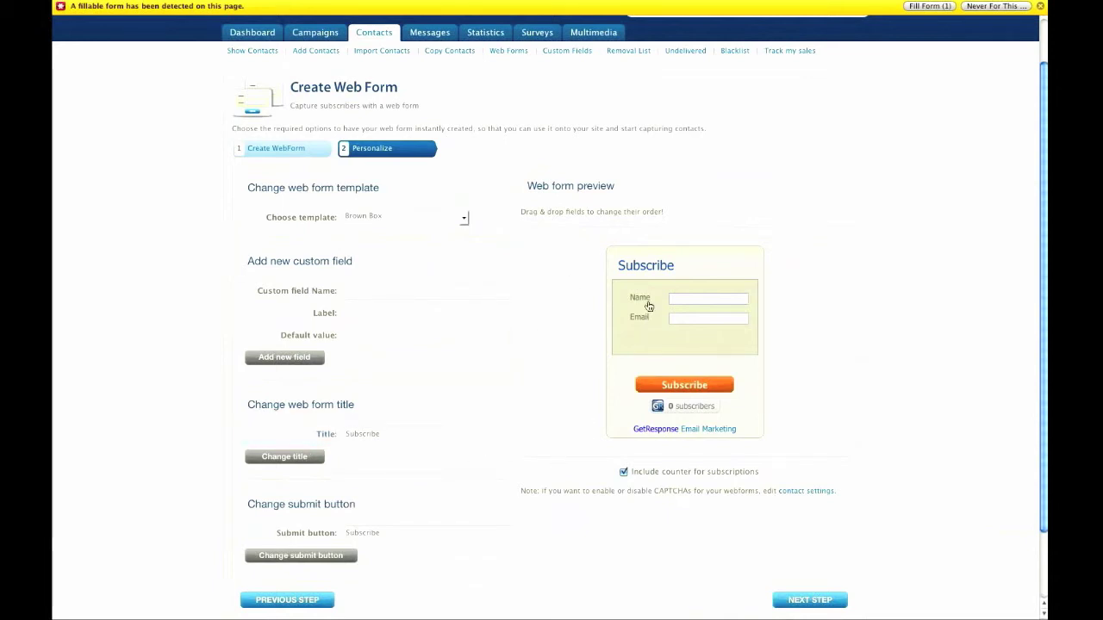
click(387, 436)
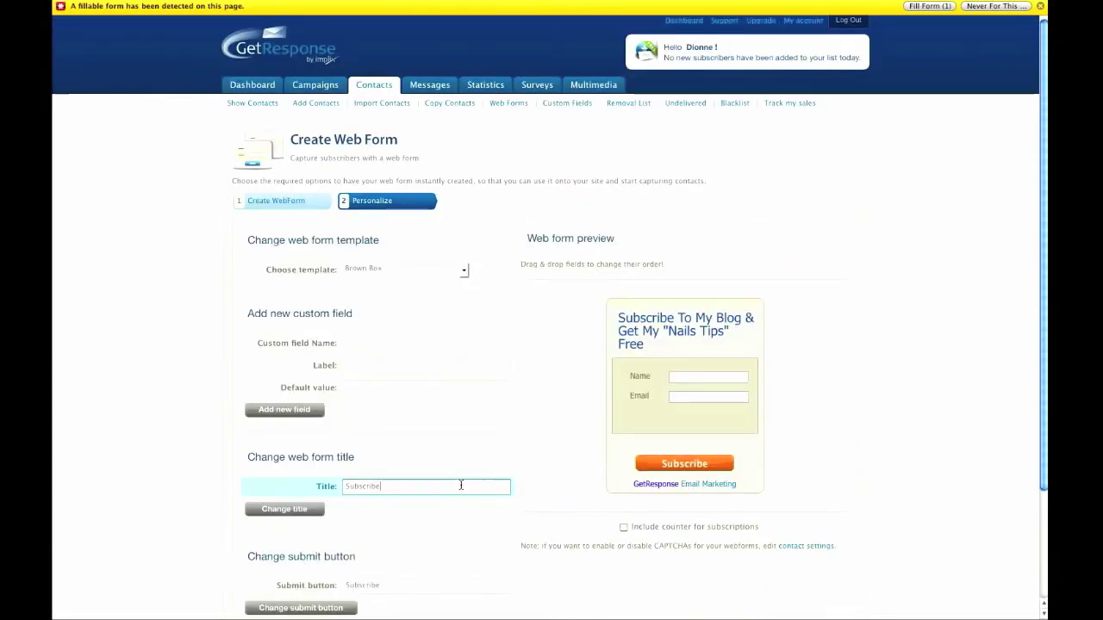
text( and )
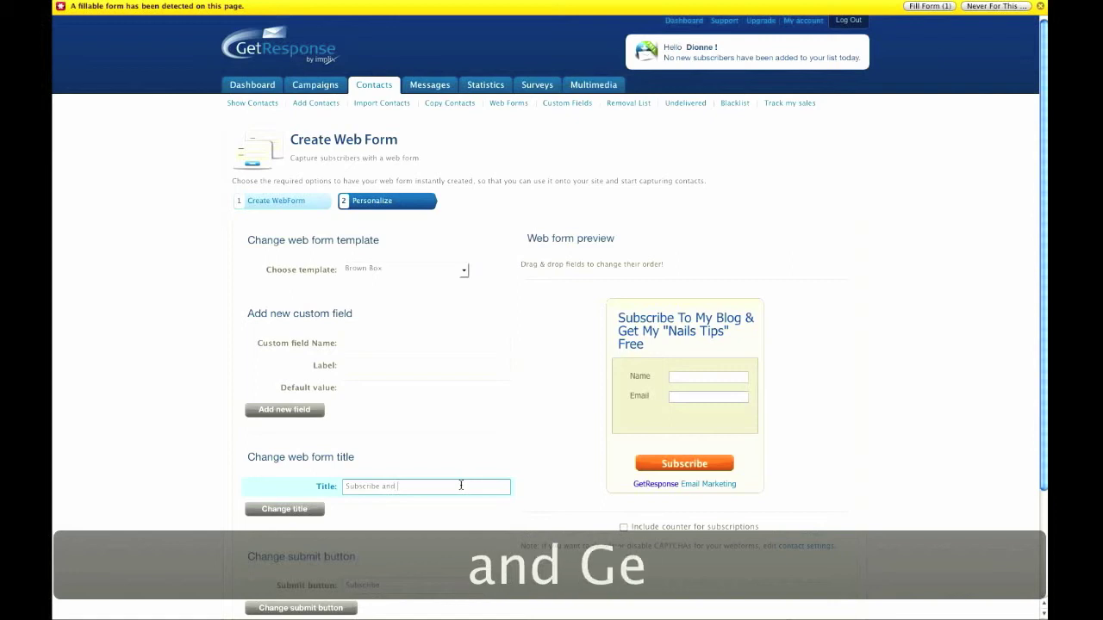
text(Get My )
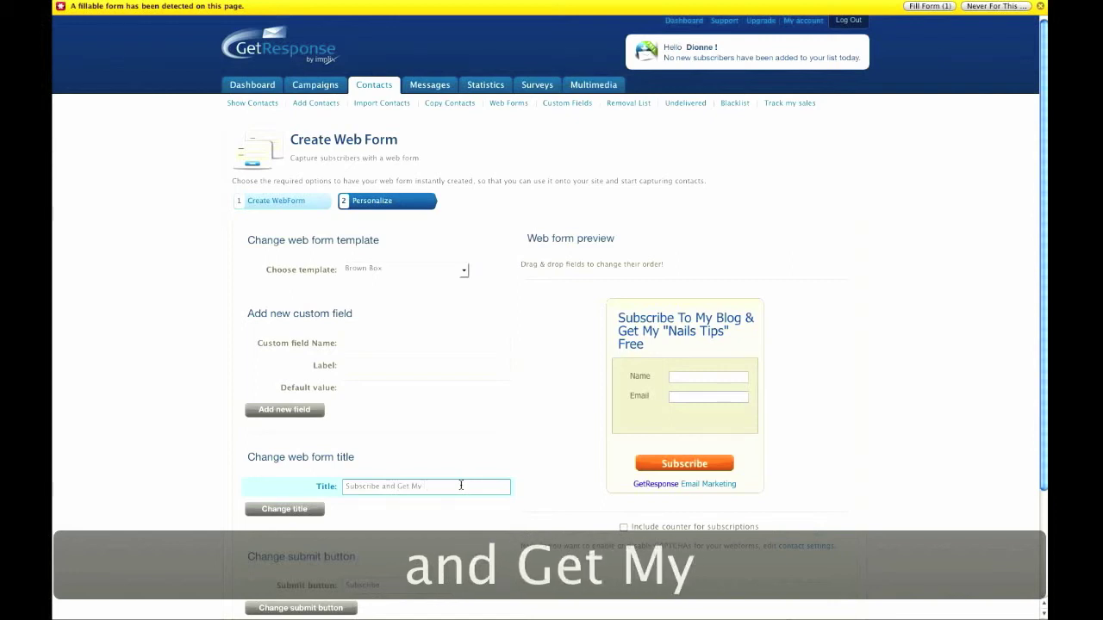
text("Na)
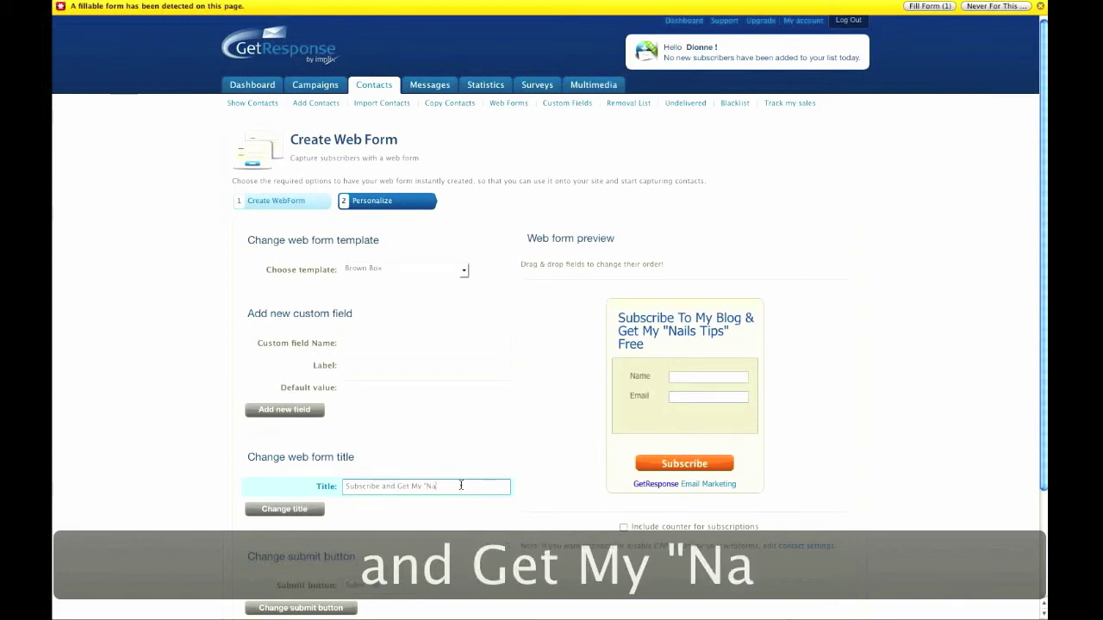
text(ils Tips)
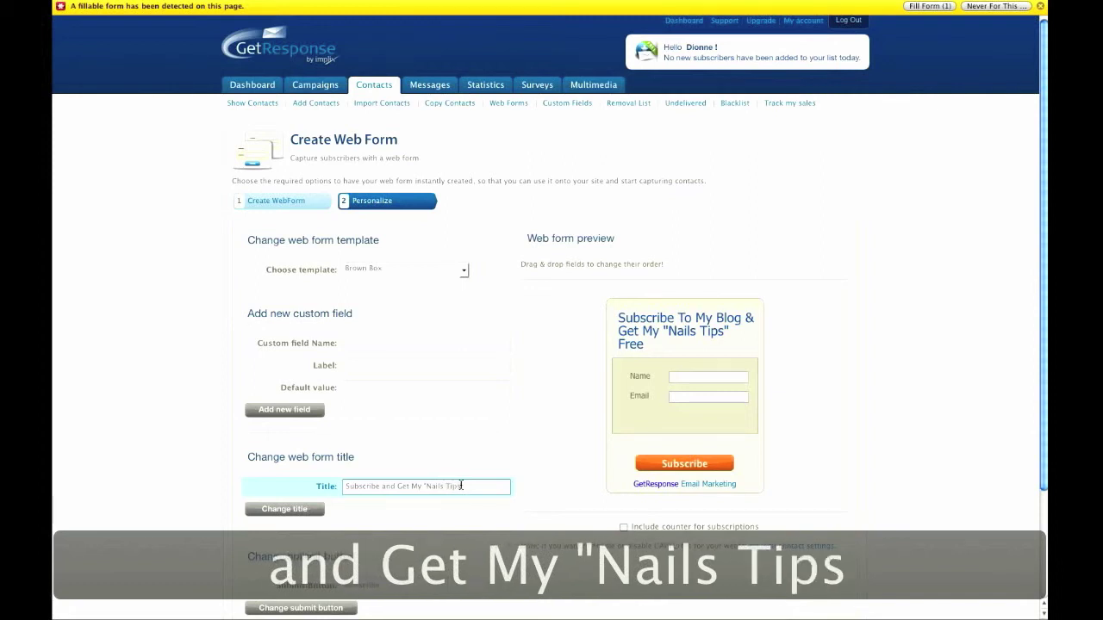
text(" New)
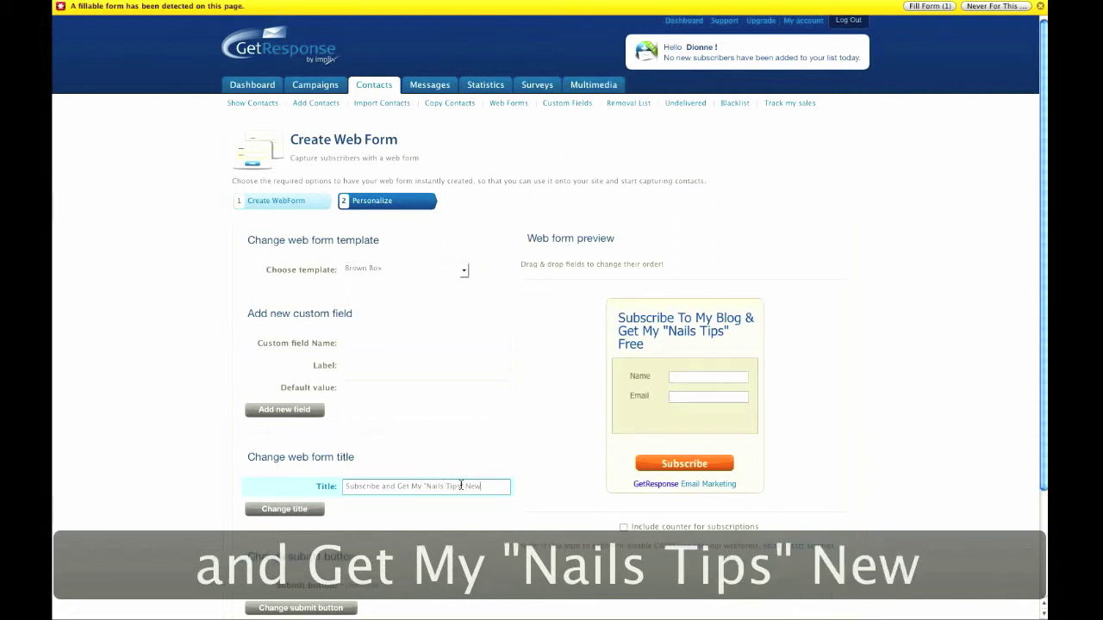
text(s Le)
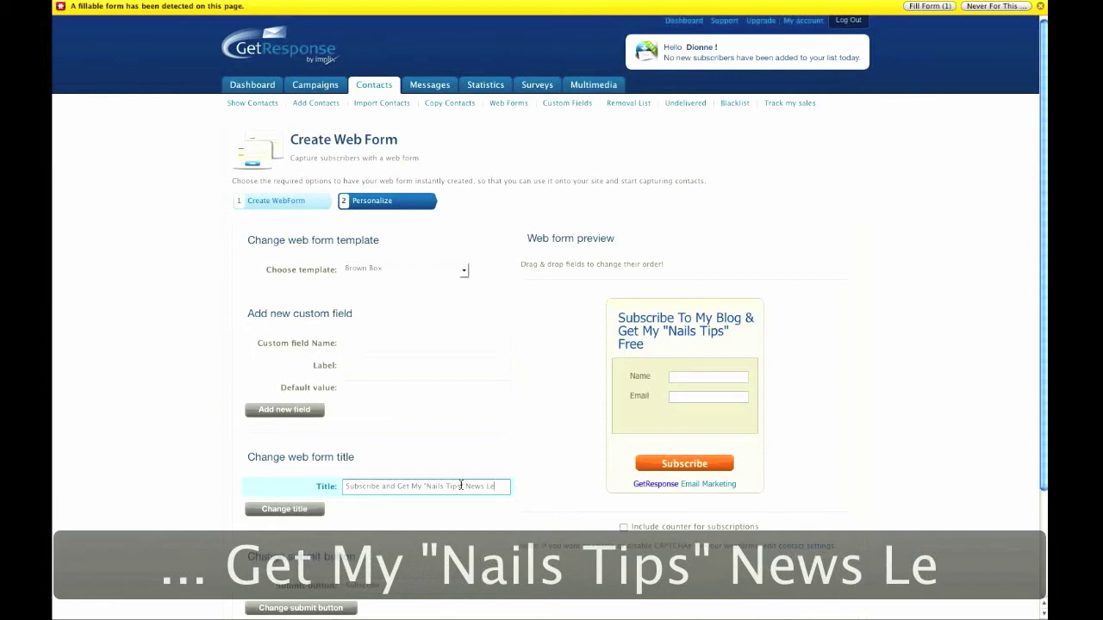
text(tter)
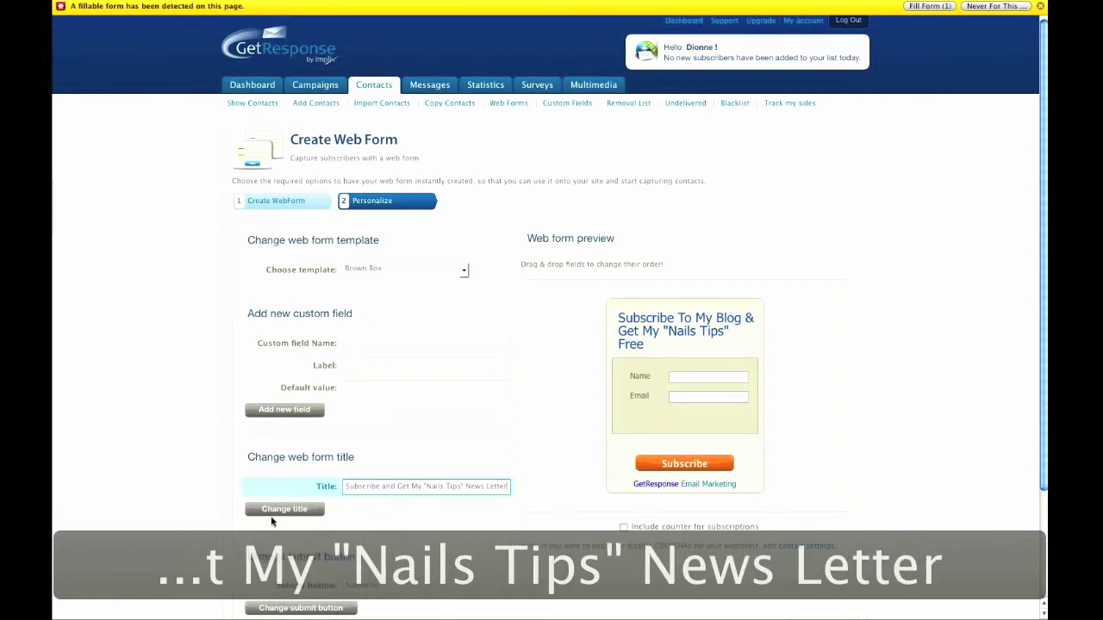
click(275, 514)
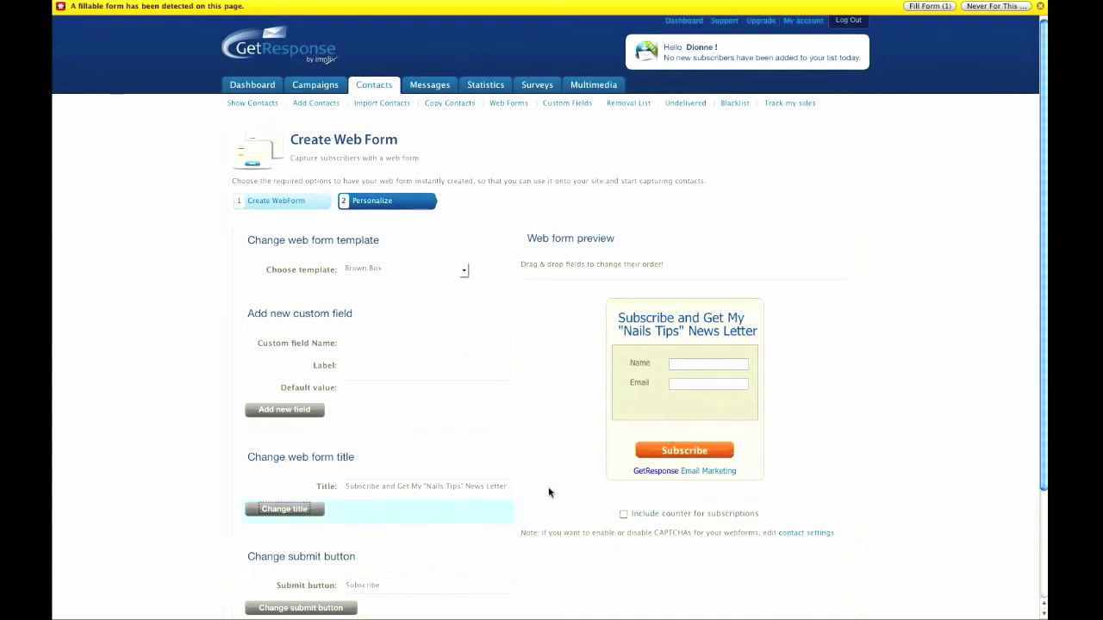
scroll(551, 493, down, 3)
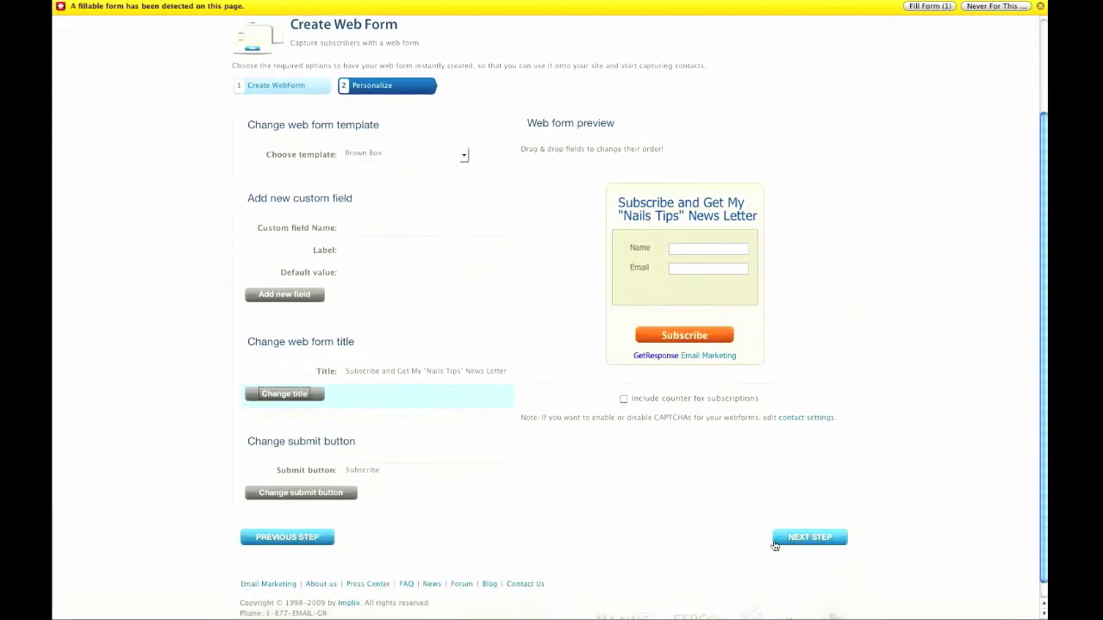
Save the web form and copy its RAW HTML VERSION code to the clipboard
click(790, 537)
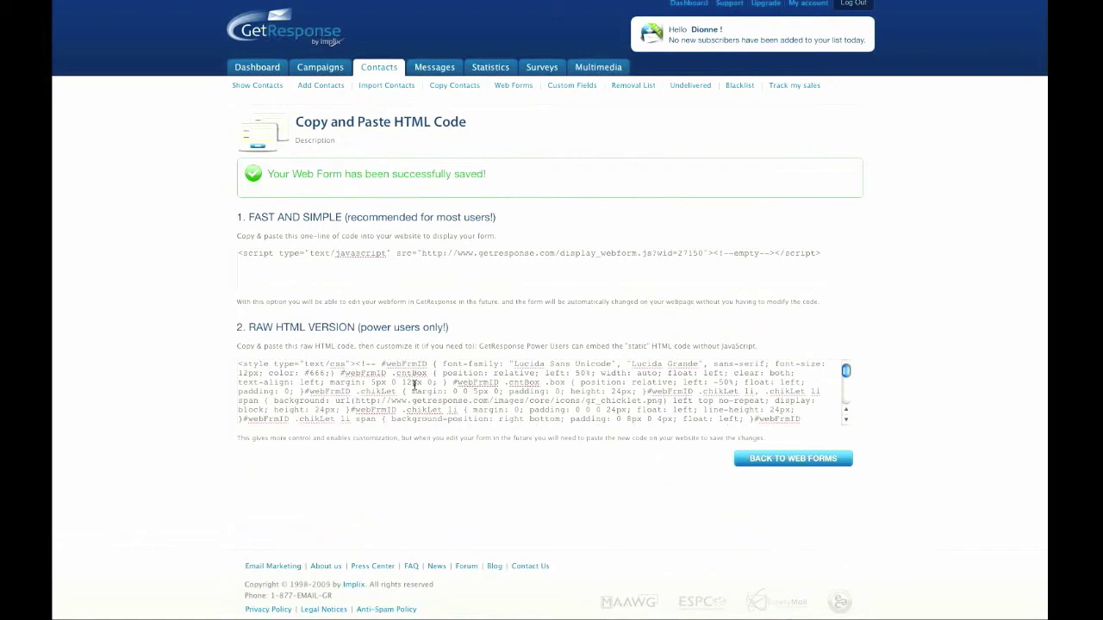
scroll(373, 398, down, 2)
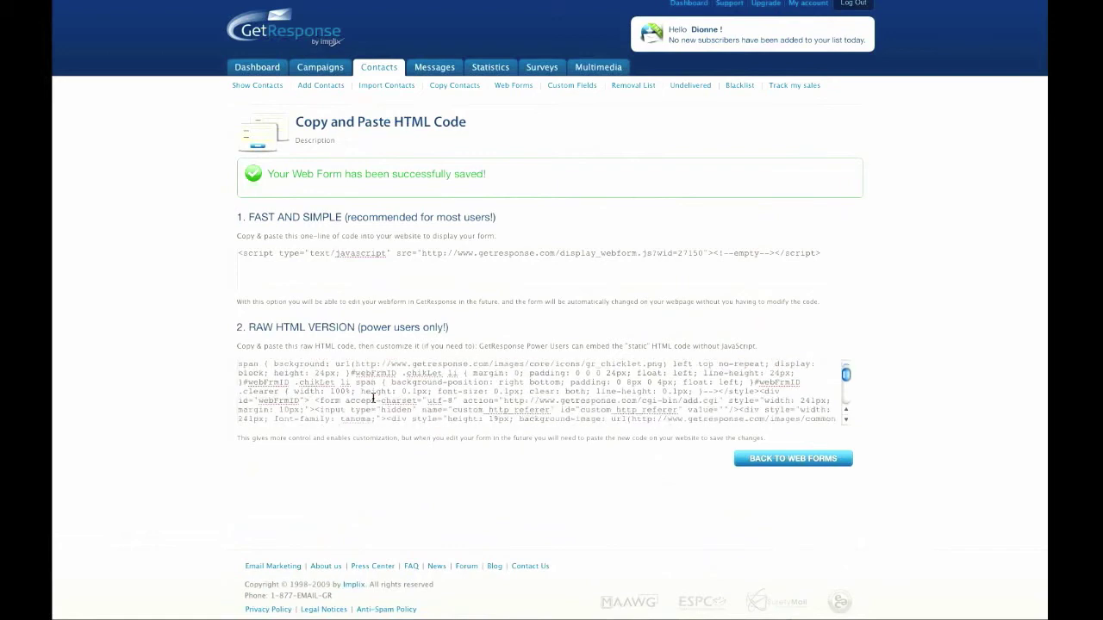
scroll(373, 398, up, 2)
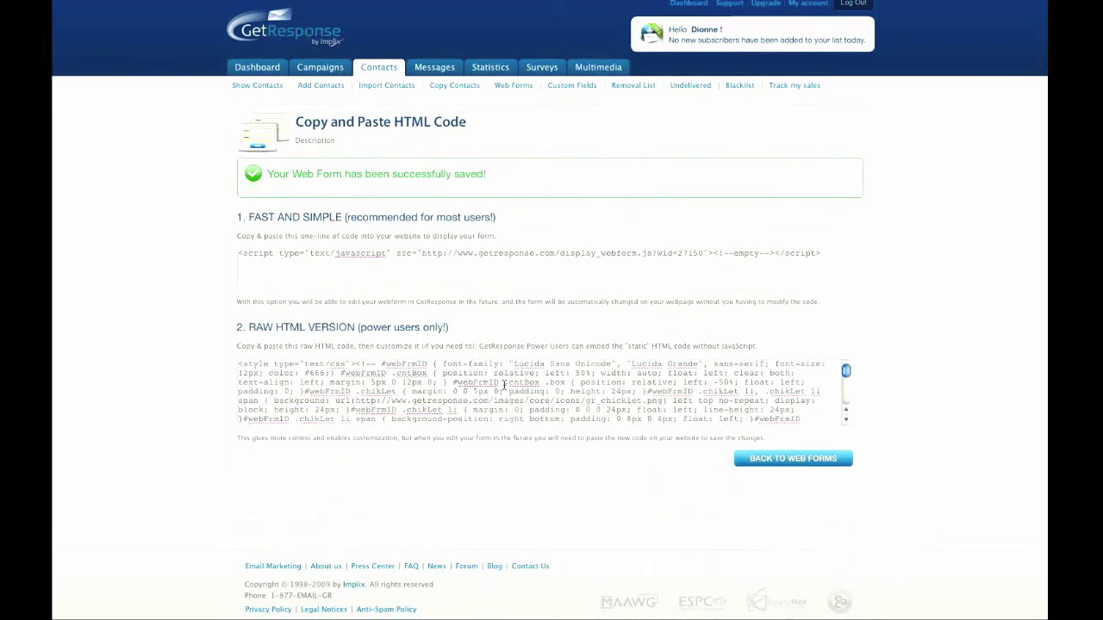
scroll(504, 387, down, 2)
scroll(504, 388, up, 2)
click(318, 385)
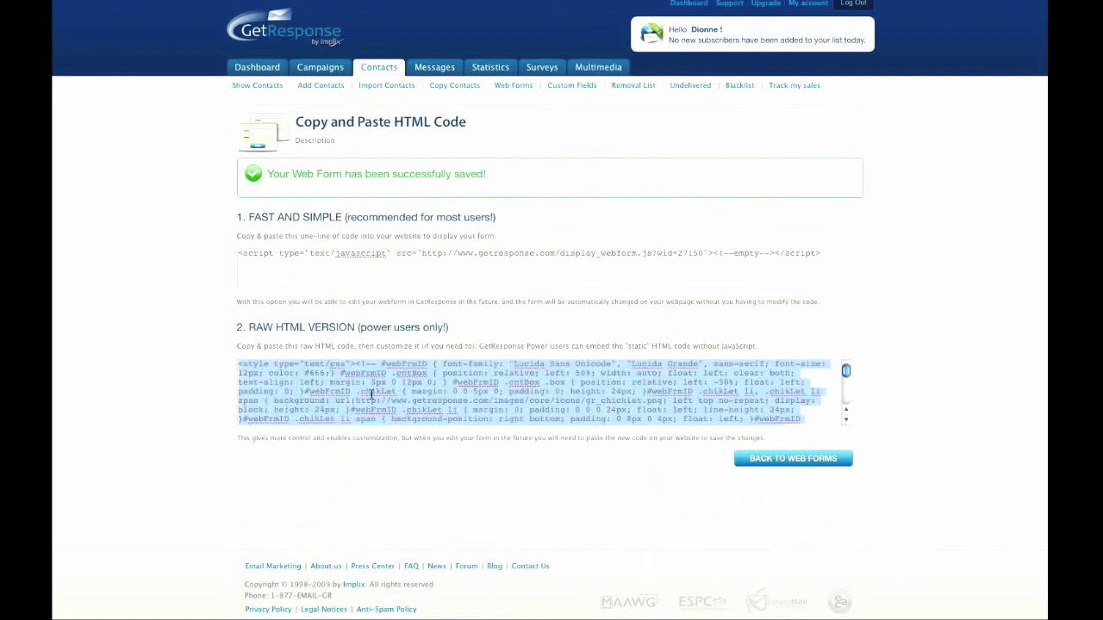
key(super+c)
key(super+c)
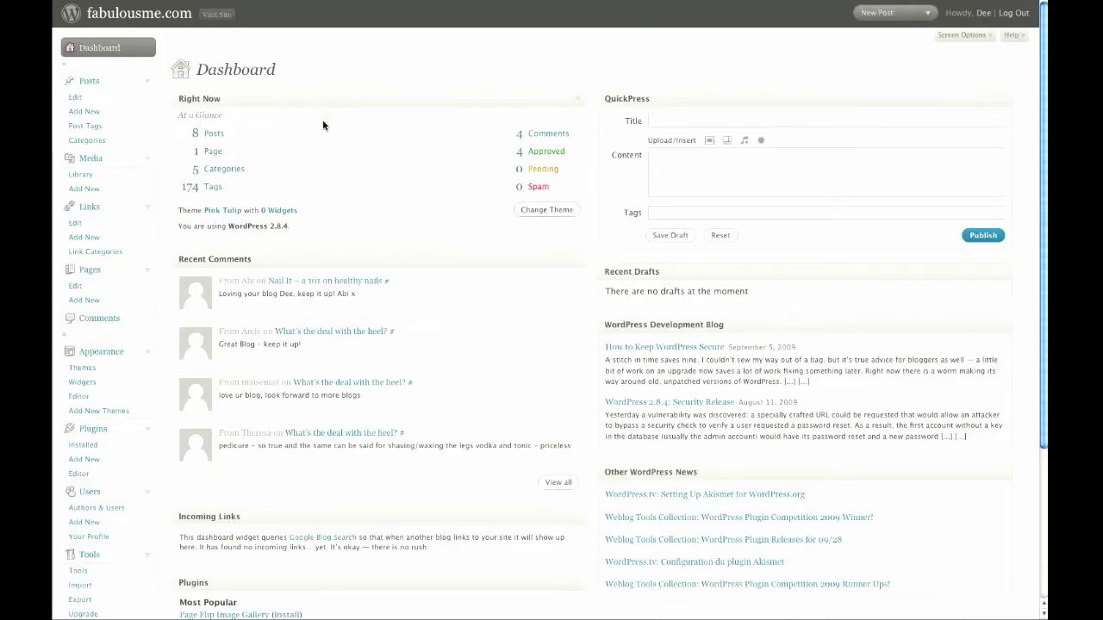
Open the theme's Sidebar template (sidebar.php) in the Appearance Editor
scroll(100, 351, down, 2)
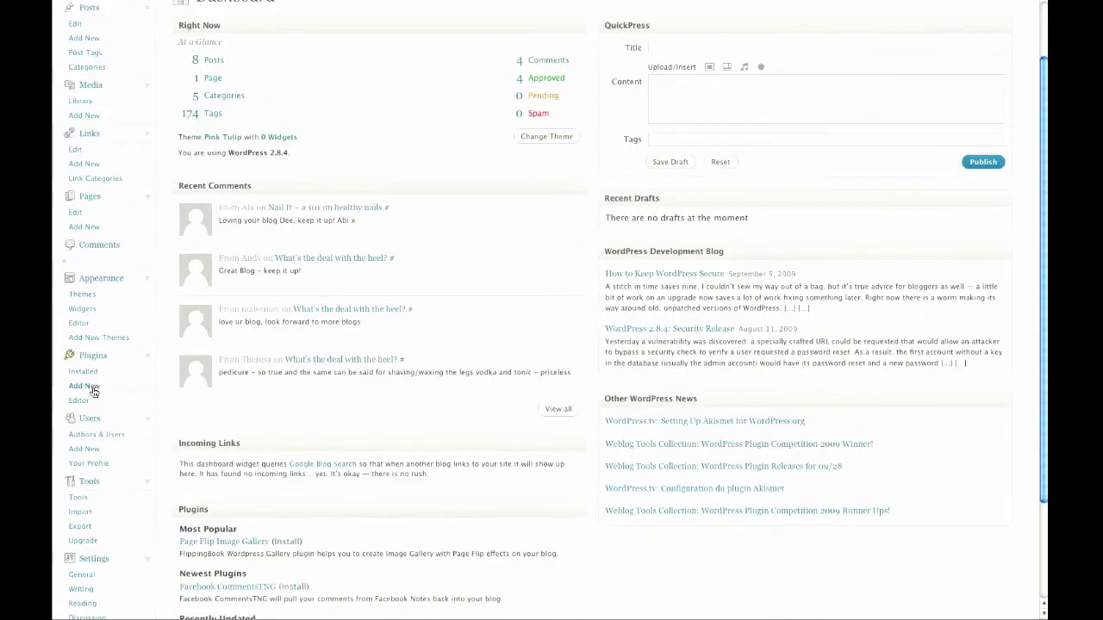
click(79, 324)
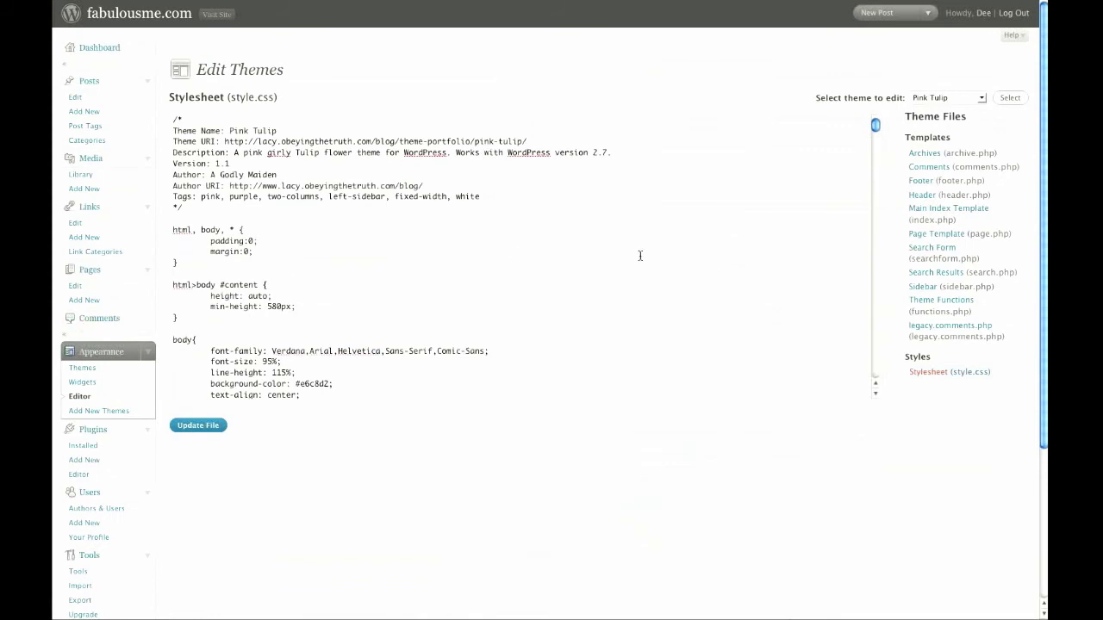
click(923, 291)
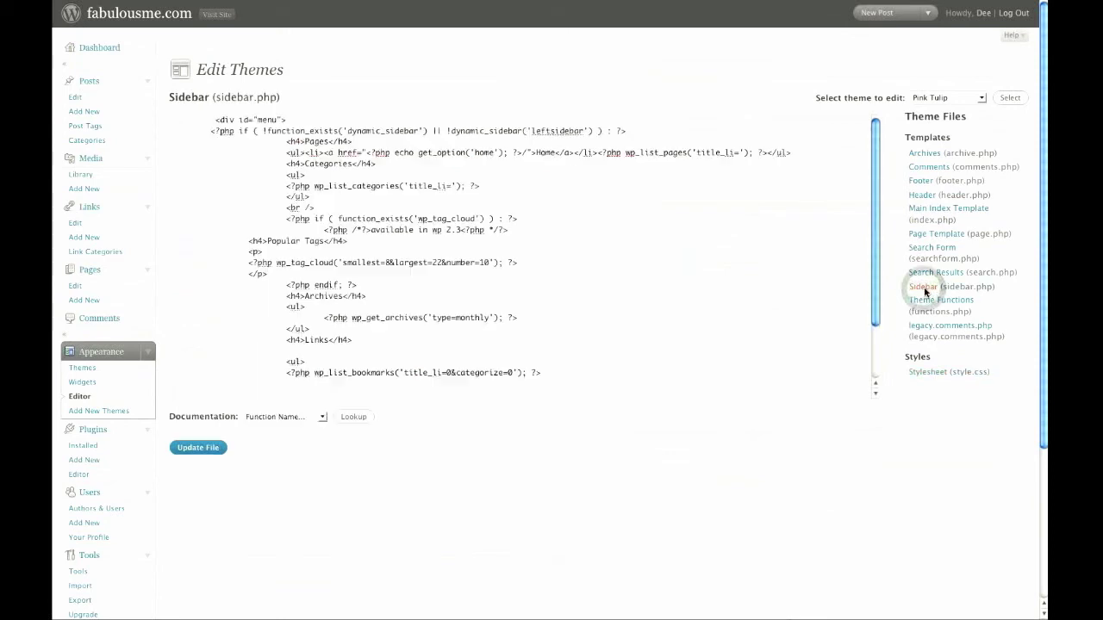
scroll(547, 239, down, 5)
Paste the form code after sidebar.php's last line, update the file, and reload the blog
click(284, 291)
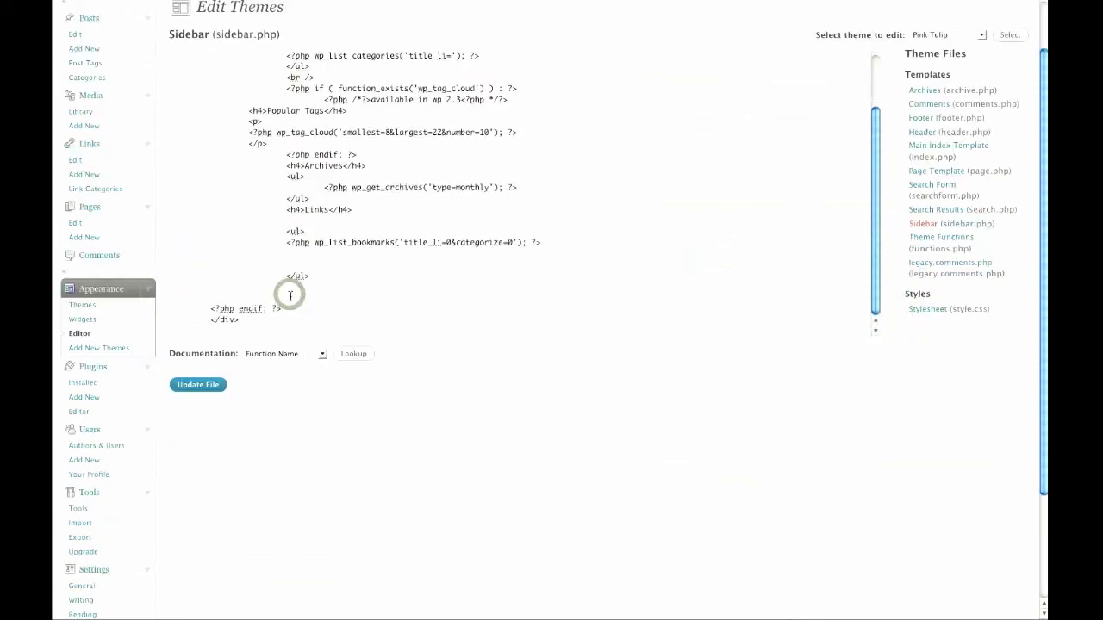
key(super+v)
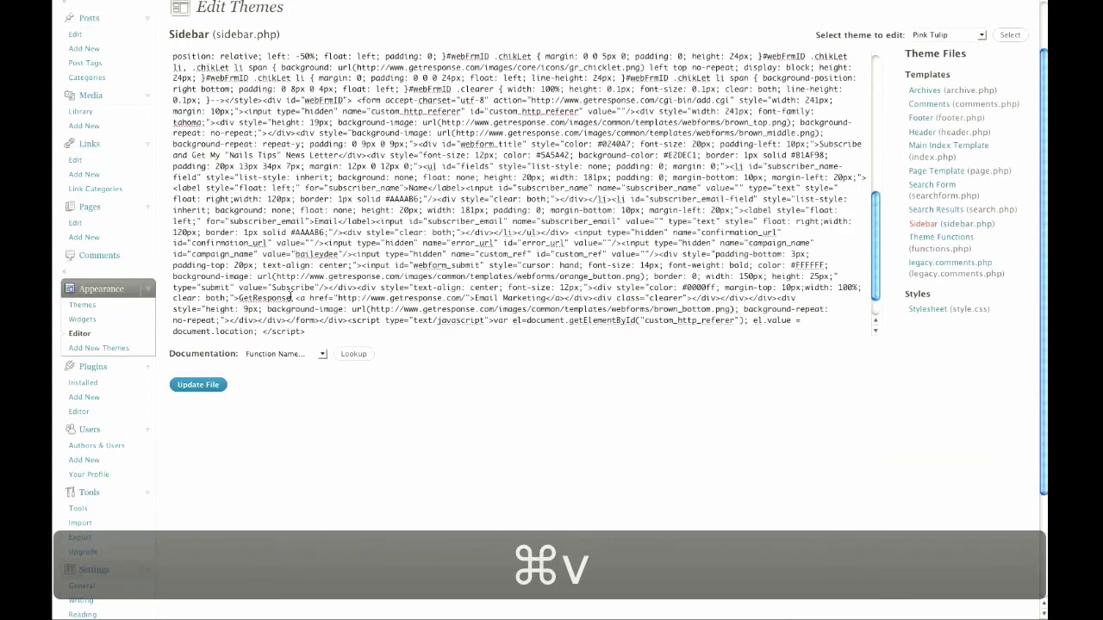
click(198, 385)
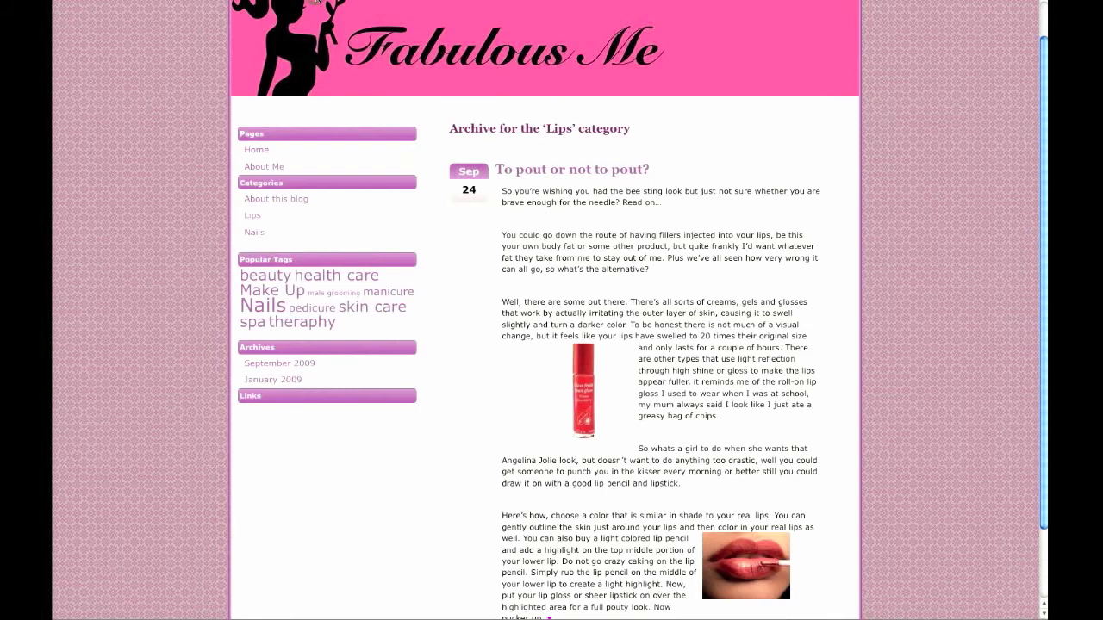
key(super+r)
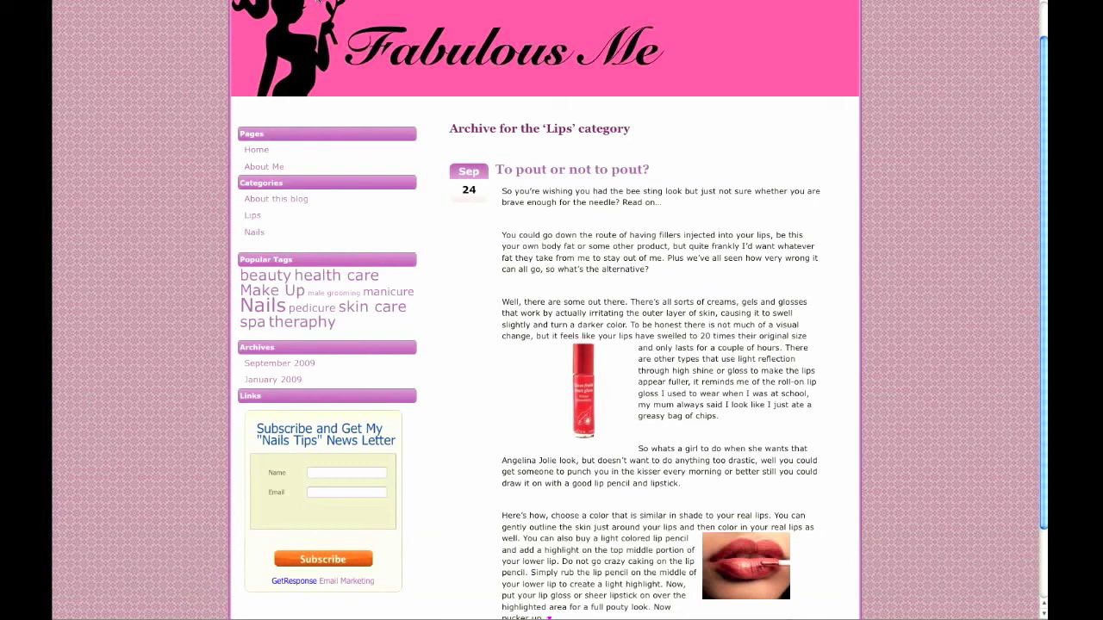
Scroll the reloaded blog to check the Nails Tips signup form below Links
scroll(428, 387, down, 2)
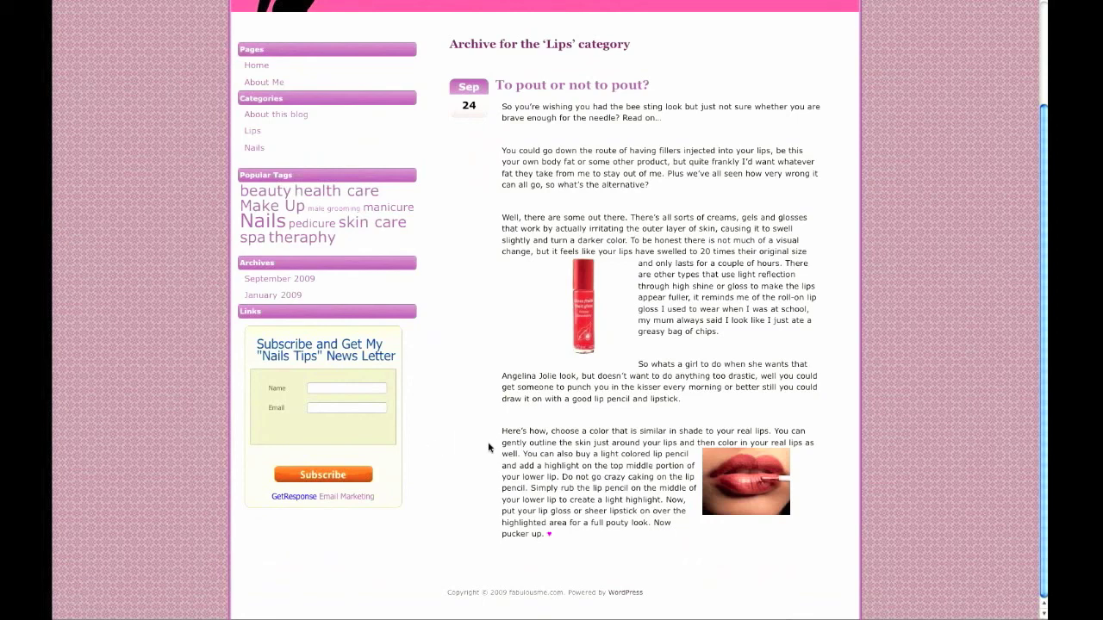
scroll(489, 449, up, 3)
scroll(490, 449, down, 3)
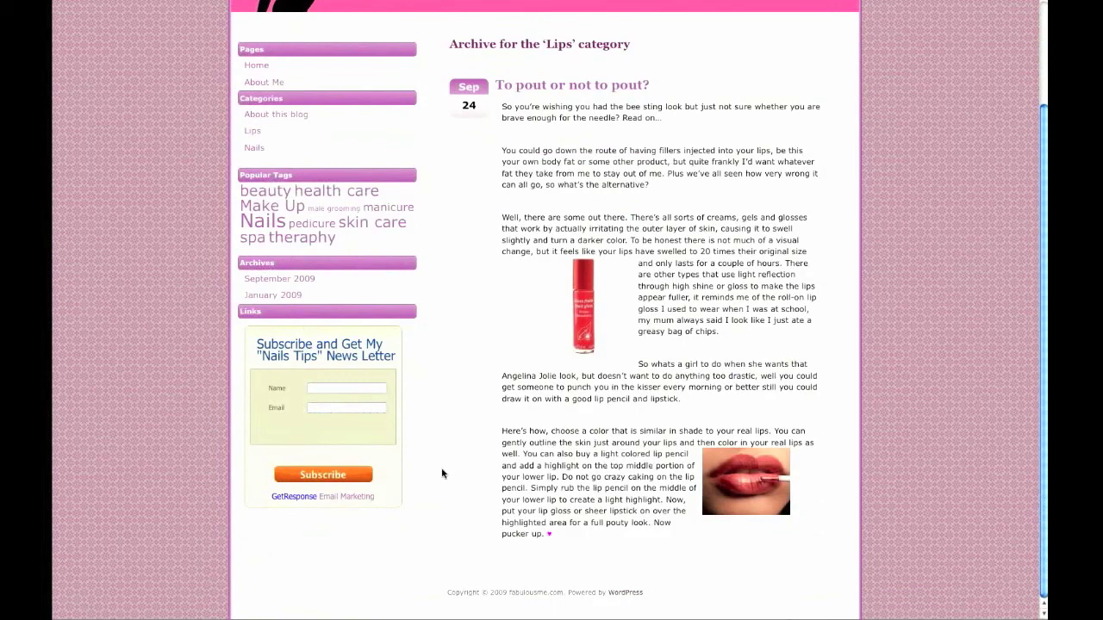